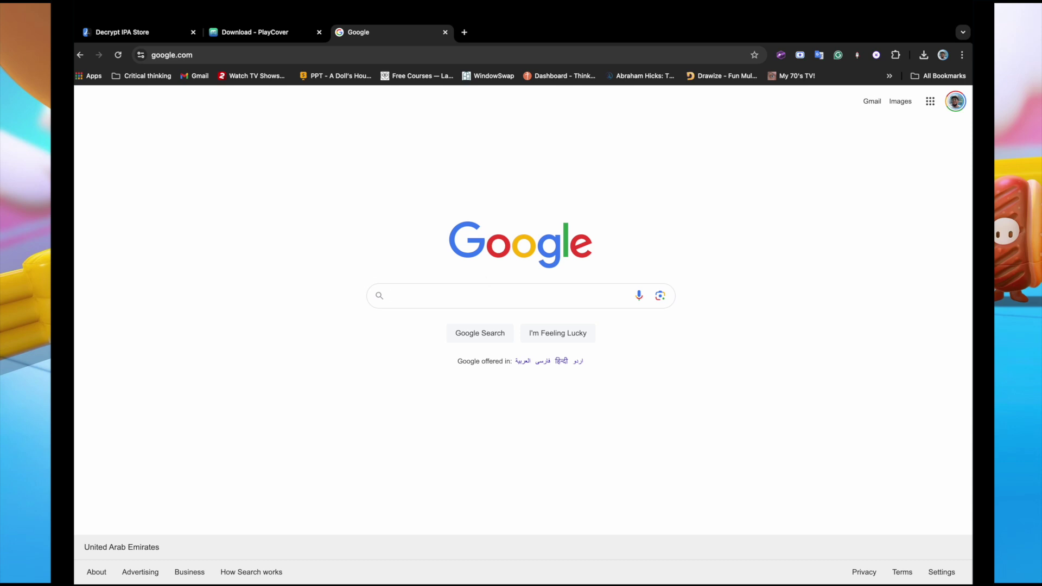
- Type 'play cover' into the Google search box
{"action": "type", "text": "play cov"}
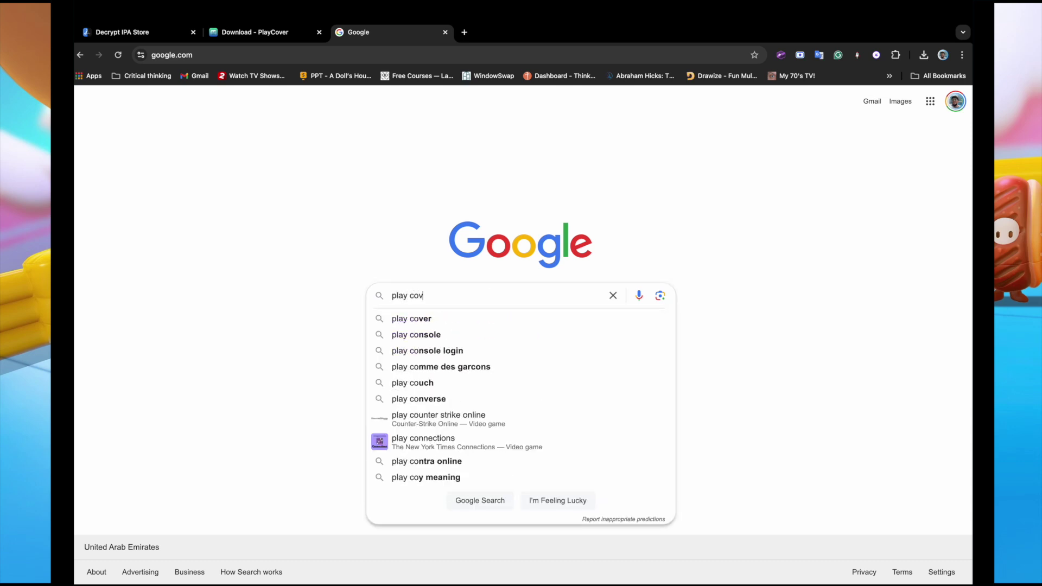
{"action": "type", "text": "er]"}
- Search Google for 'play cover' and open the official playcover.io result
{"action": "key", "text": "Return"}
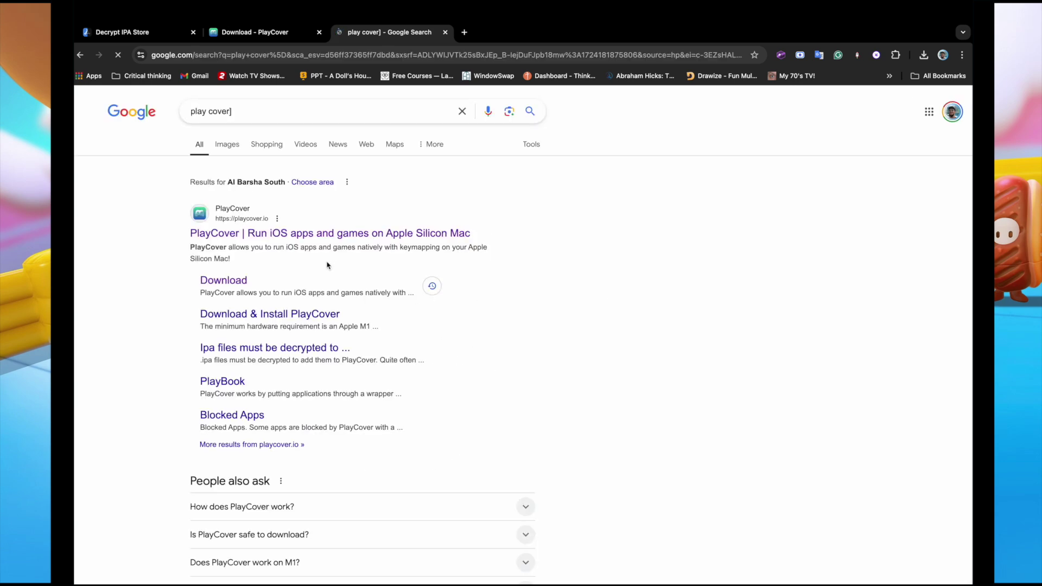
{"action": "left_click", "coordinate": [273, 233]}
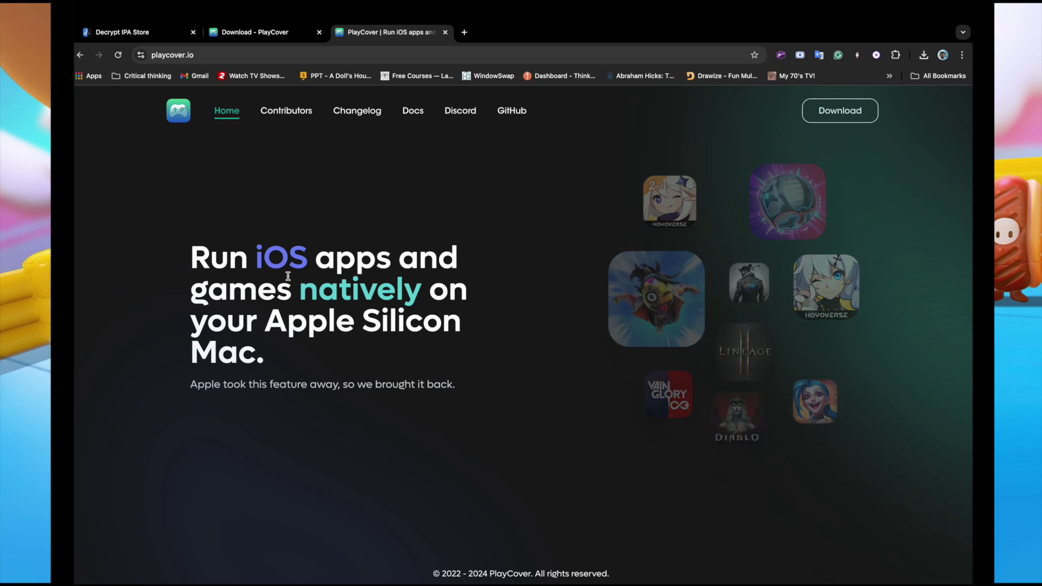
- Select and then deselect the PlayCover homepage heading text
{"action": "left_click_drag", "start_coordinate": [308, 256], "coordinate": [362, 274]}
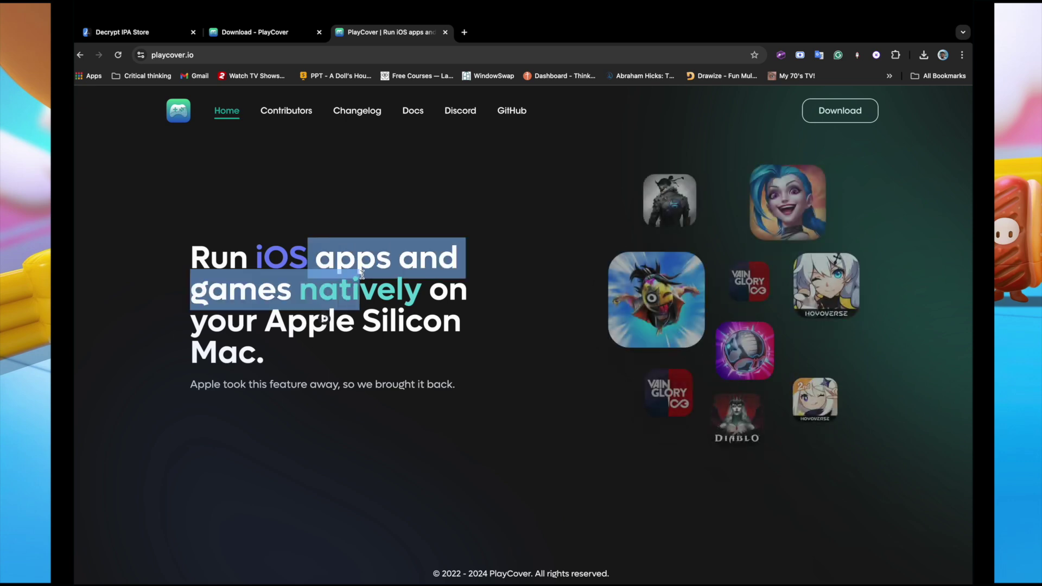
{"action": "left_click", "coordinate": [353, 261]}
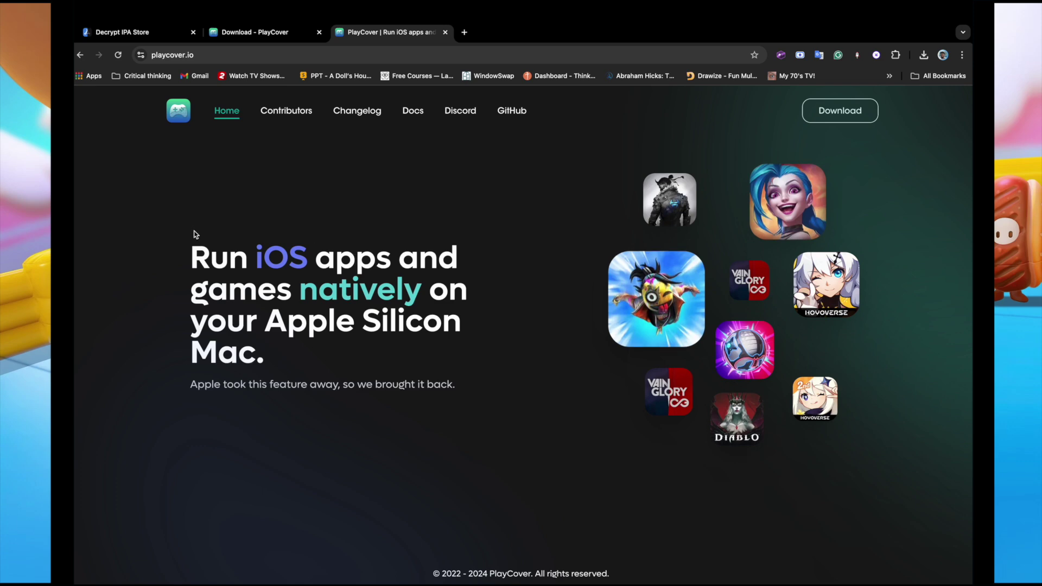
{"action": "mouse_move", "coordinate": [195, 235]}
{"action": "left_mouse_down"}
{"action": "mouse_move", "coordinate": [325, 304]}
{"action": "mouse_move", "coordinate": [334, 348]}
{"action": "left_mouse_up"}
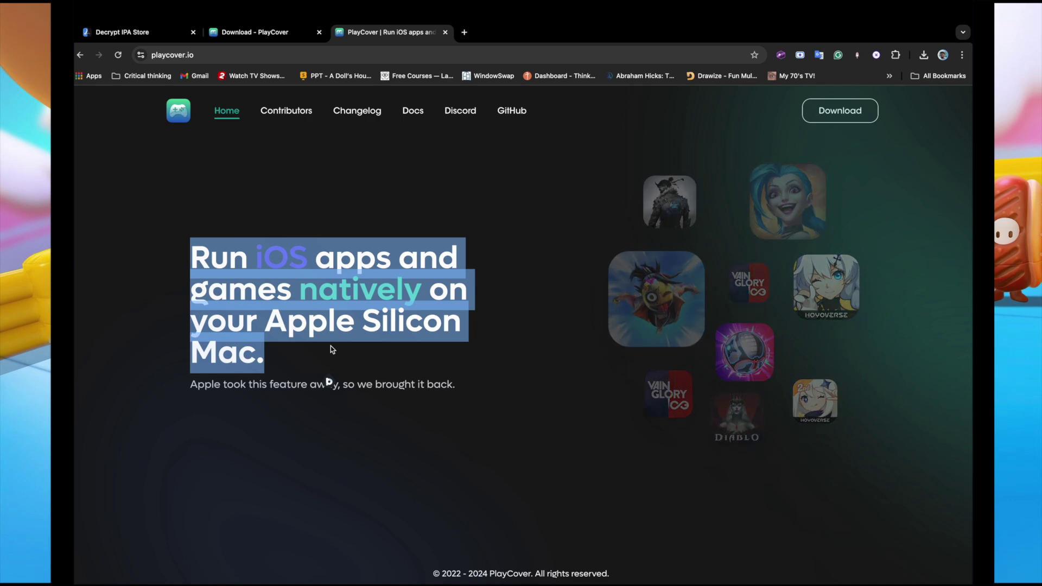
{"action": "left_click", "coordinate": [327, 328]}
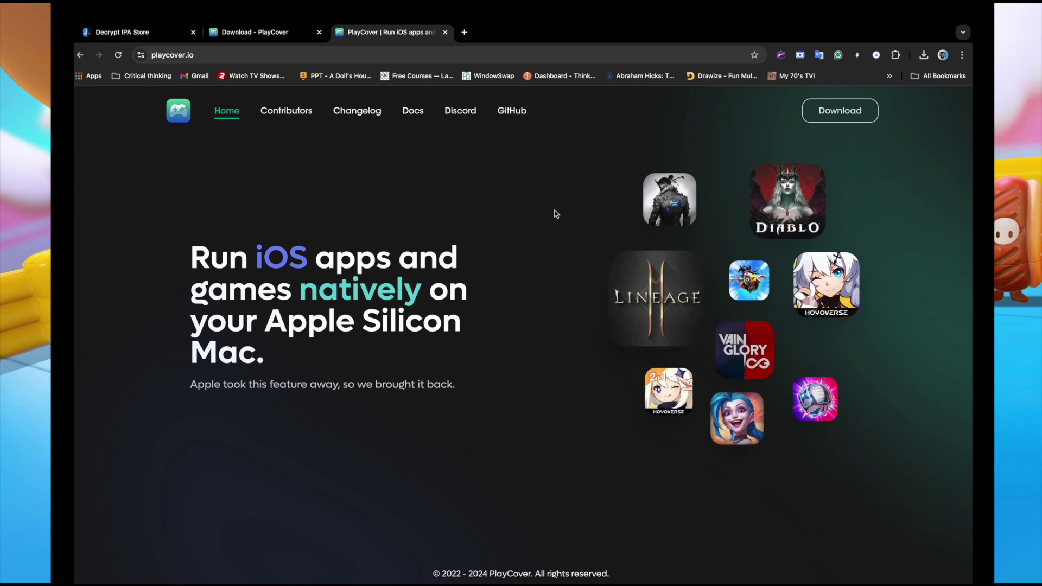
- Open PlayCover_3.0.0.dmg from Chrome's recent downloads
{"action": "left_click_drag", "start_coordinate": [786, 104], "coordinate": [894, 141]}
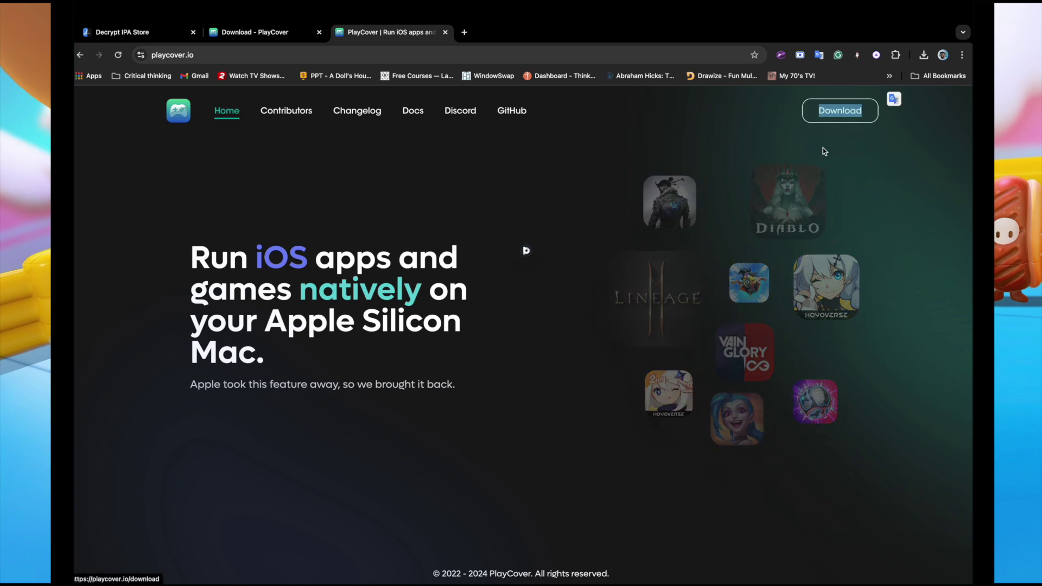
{"action": "left_click", "coordinate": [924, 55]}
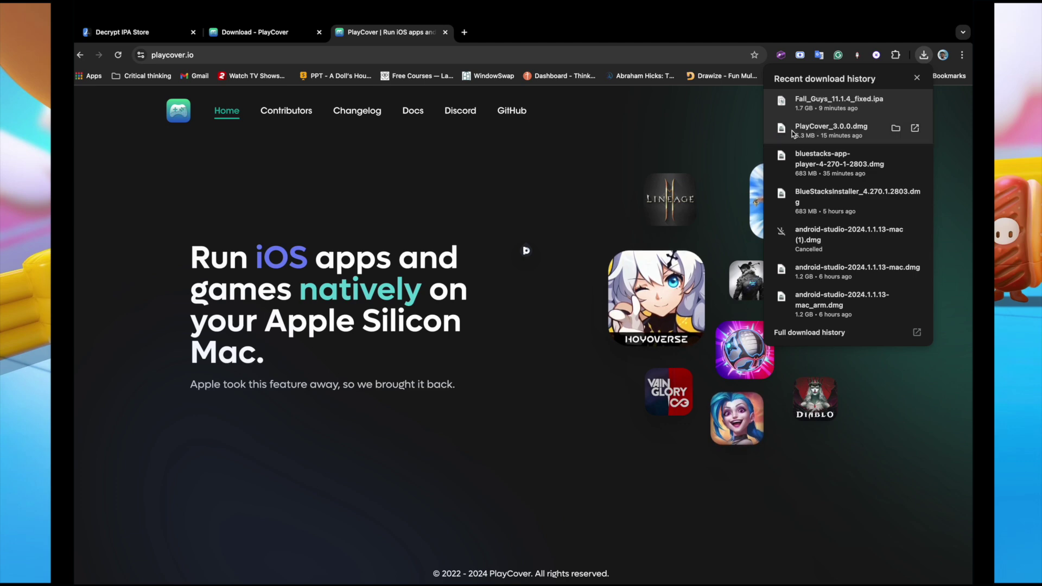
{"action": "left_click", "coordinate": [769, 130]}
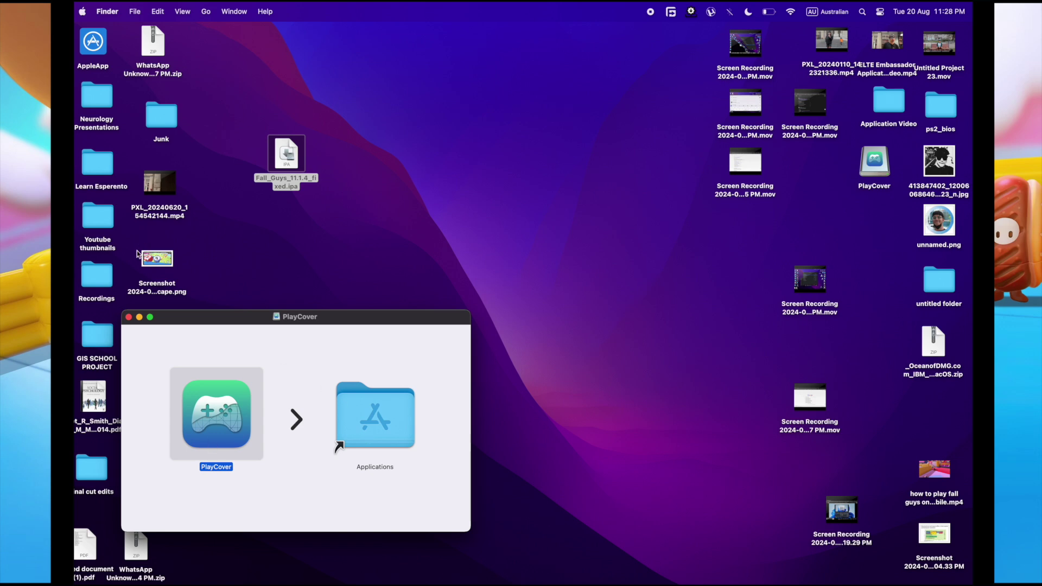
- Copy PlayCover into Applications, close the installer window, and open the Applications folder
{"action": "mouse_move", "coordinate": [199, 410]}
{"action": "left_mouse_down"}
{"action": "mouse_move", "coordinate": [249, 411]}
{"action": "mouse_move", "coordinate": [232, 410]}
{"action": "left_mouse_up"}
{"action": "left_click", "coordinate": [130, 320]}
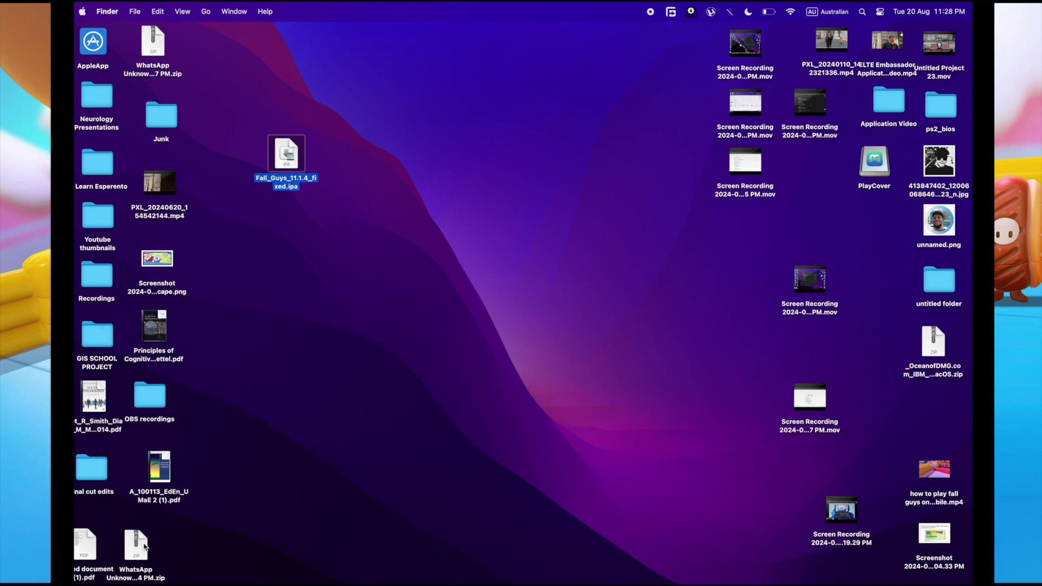
{"action": "left_click", "coordinate": [161, 577]}
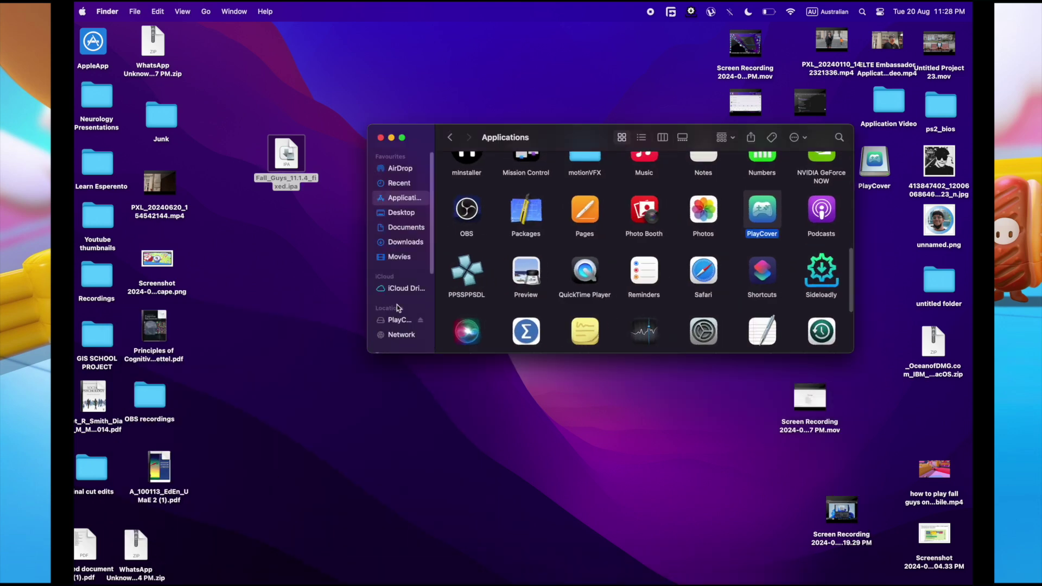
- Check the Desktop, then return to Applications to confirm PlayCover is listed
{"action": "left_click", "coordinate": [402, 214]}
{"action": "left_click", "coordinate": [404, 200]}
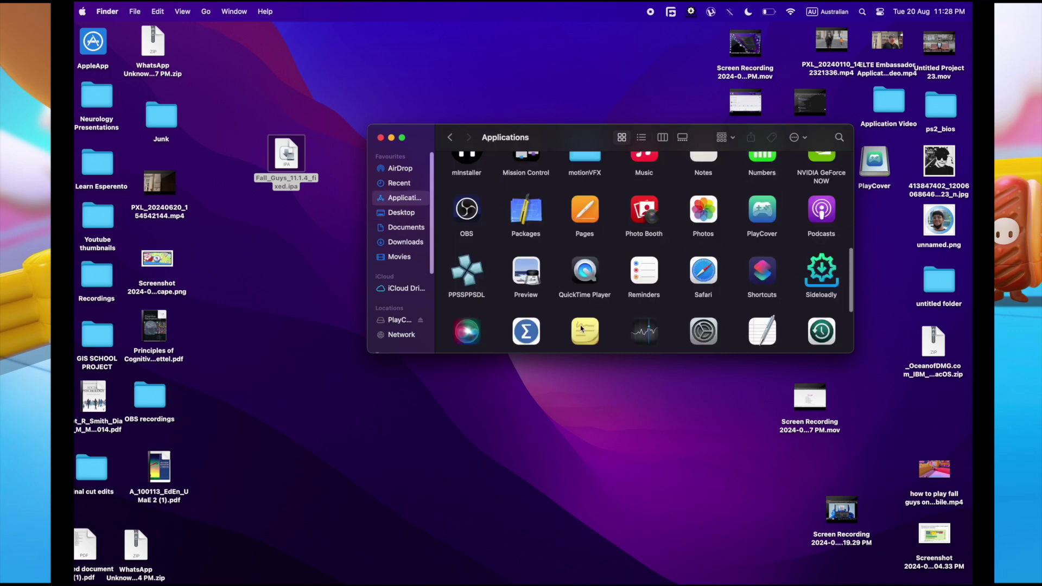
{"action": "scroll", "coordinate": [582, 328], "scroll_direction": "down", "scroll_amount": 5}
{"action": "scroll", "coordinate": [582, 328], "scroll_direction": "up", "scroll_amount": 4}
{"action": "mouse_move", "coordinate": [737, 276]}
{"action": "left_mouse_down"}
{"action": "mouse_move", "coordinate": [783, 278]}
{"action": "mouse_move", "coordinate": [741, 283]}
{"action": "left_mouse_up"}
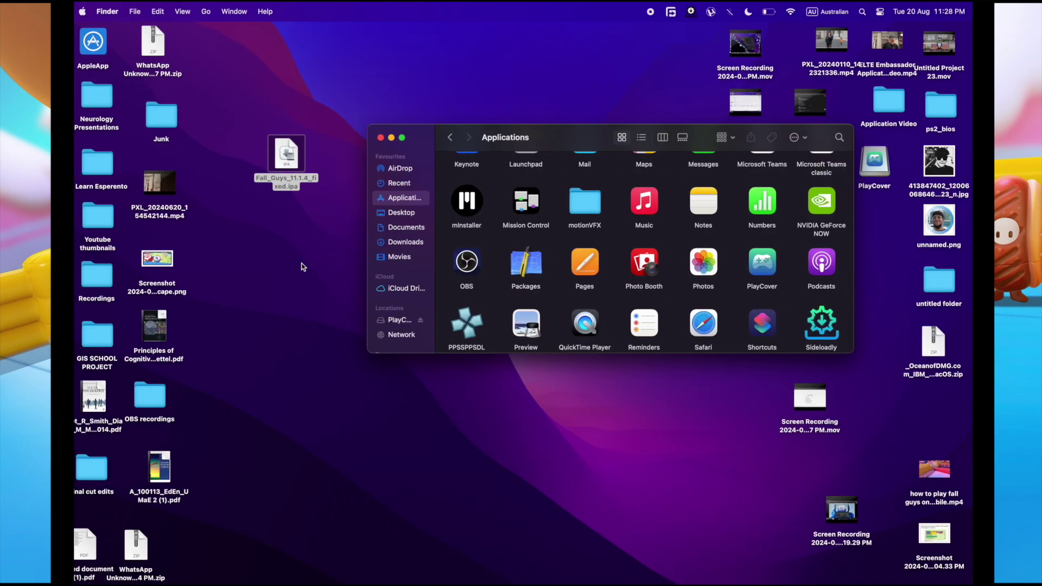
{"action": "mouse_move", "coordinate": [481, 581]}
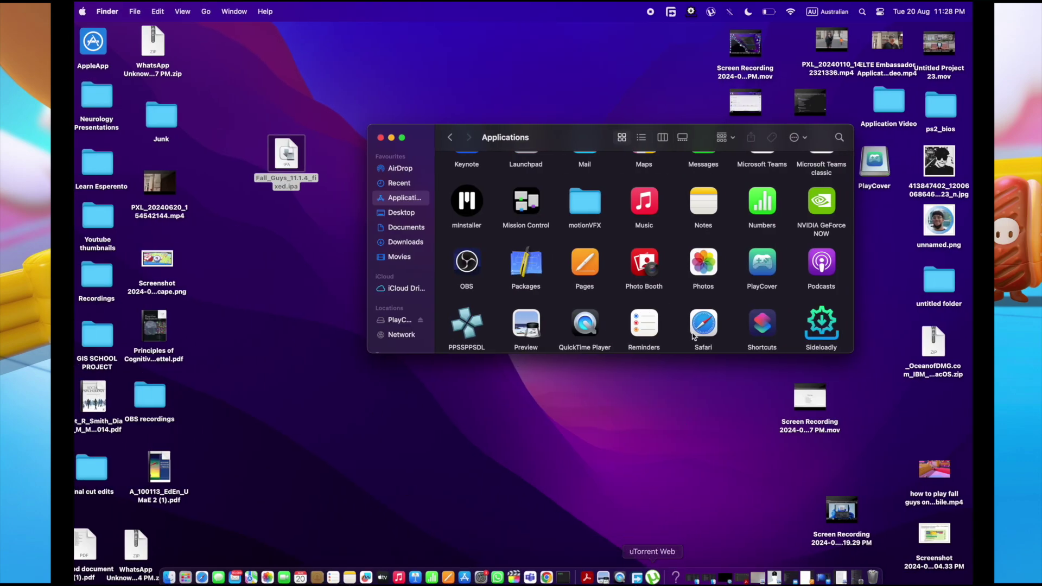
- Launch PlayCover, dismiss the Low Power alert, and choose Don't Check for updates
{"action": "double_click", "coordinate": [762, 263]}
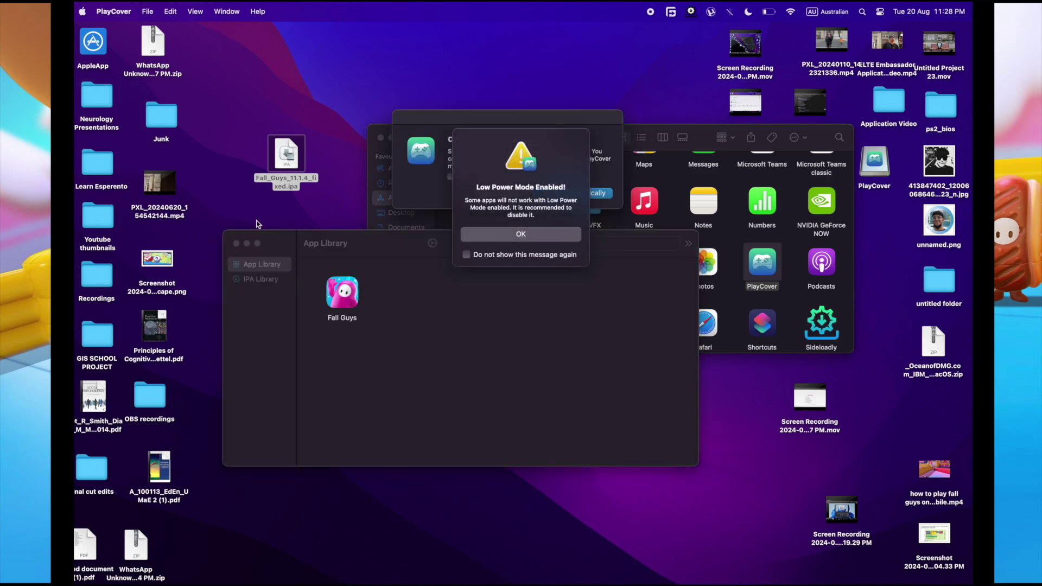
{"action": "left_click", "coordinate": [490, 234]}
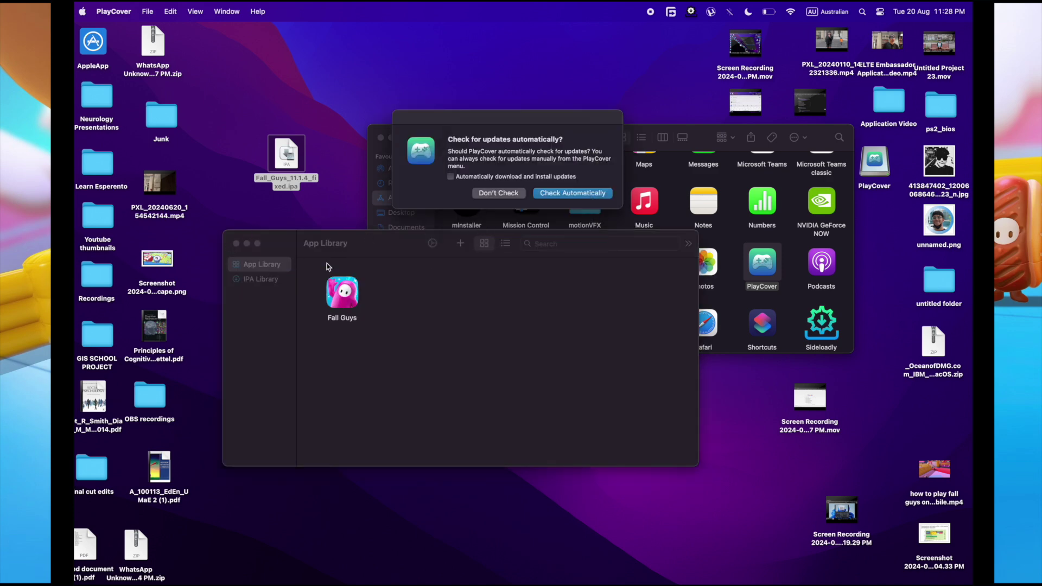
{"action": "left_click", "coordinate": [513, 193]}
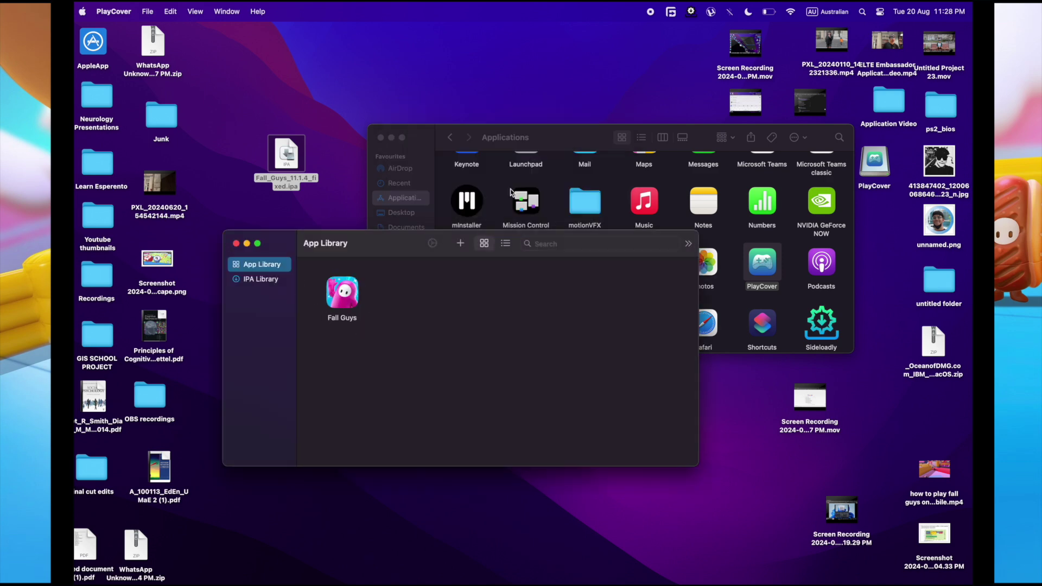
- Twice start adding an IPA to the App Library and cancel the file chooser
{"action": "left_click", "coordinate": [458, 245]}
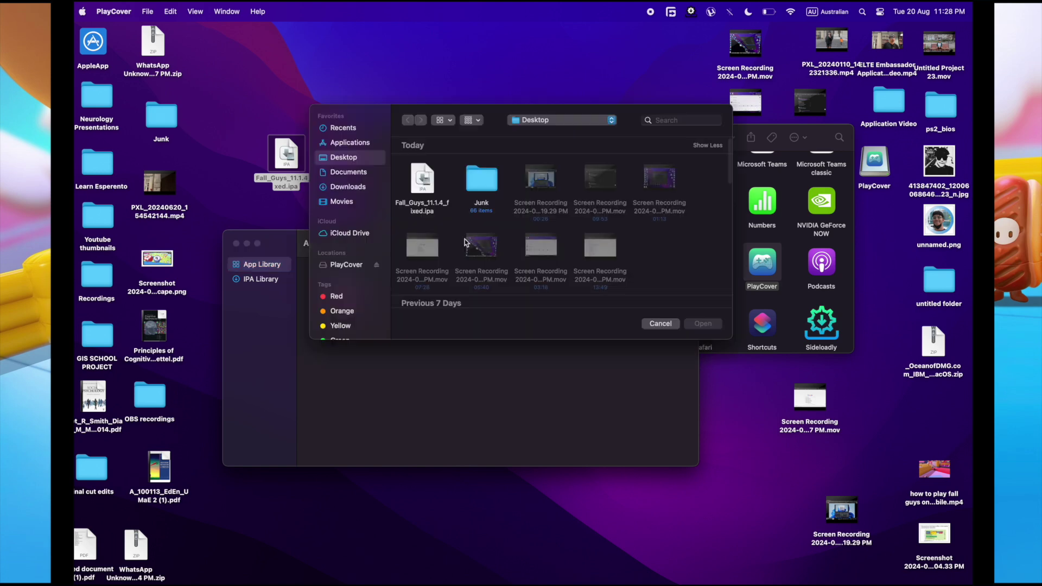
{"action": "left_click", "coordinate": [650, 324]}
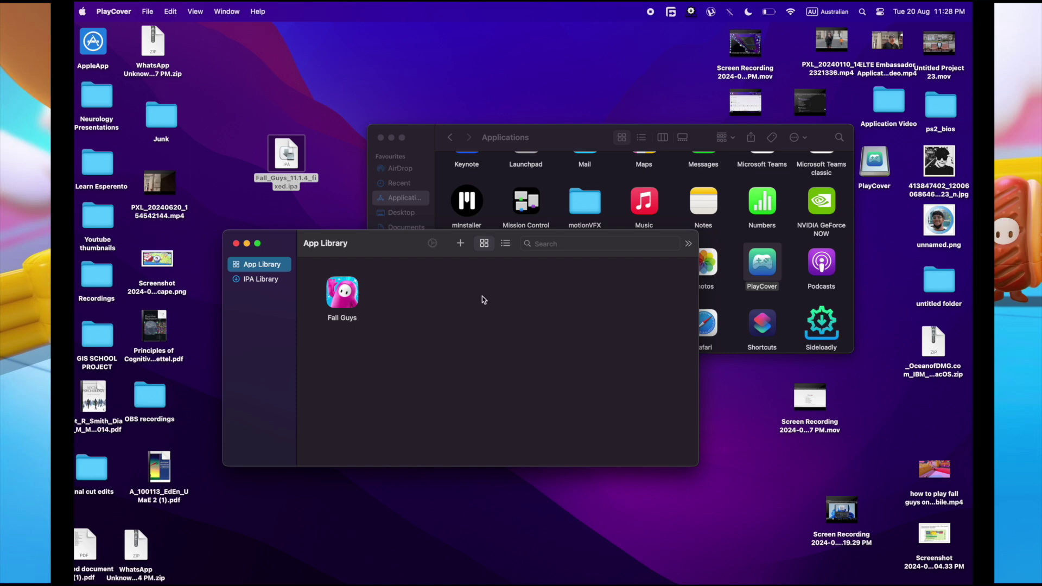
{"action": "left_click", "coordinate": [457, 246]}
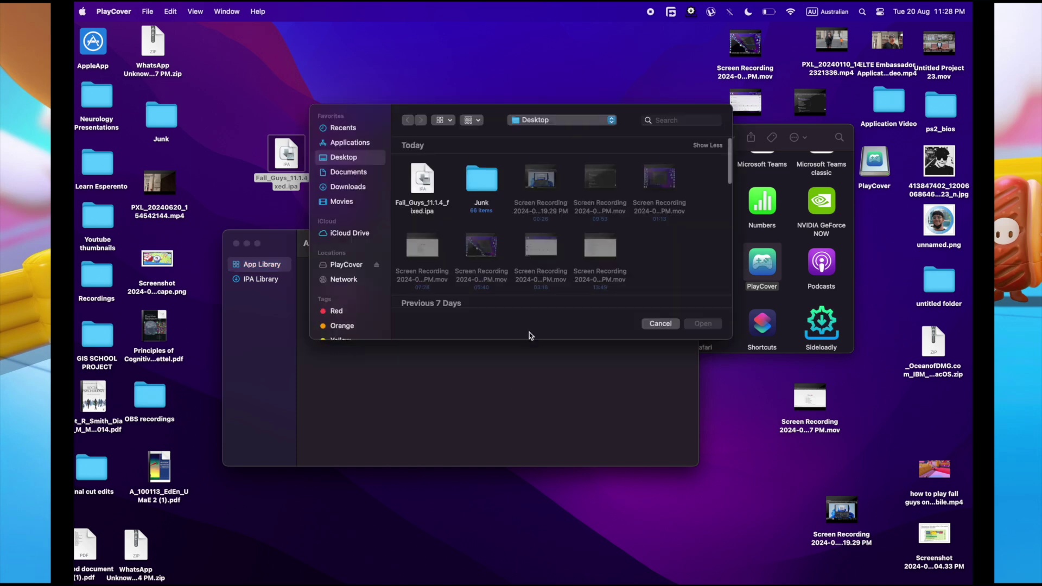
{"action": "left_click", "coordinate": [654, 324]}
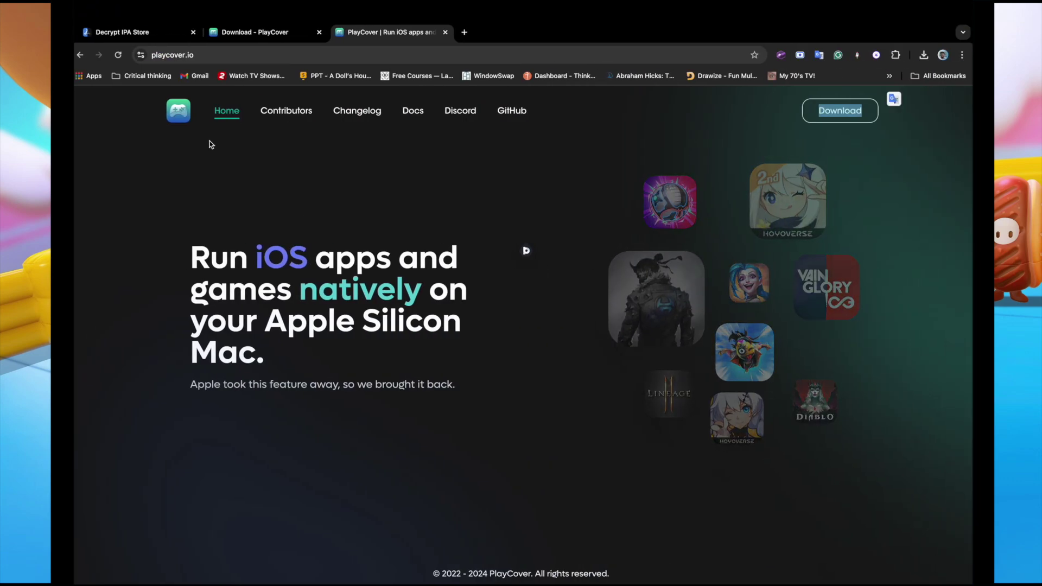
- Search decrypt.day for 'fall guys' and show the Fall Guys 11.1.4 download options
{"action": "left_click", "coordinate": [125, 42]}
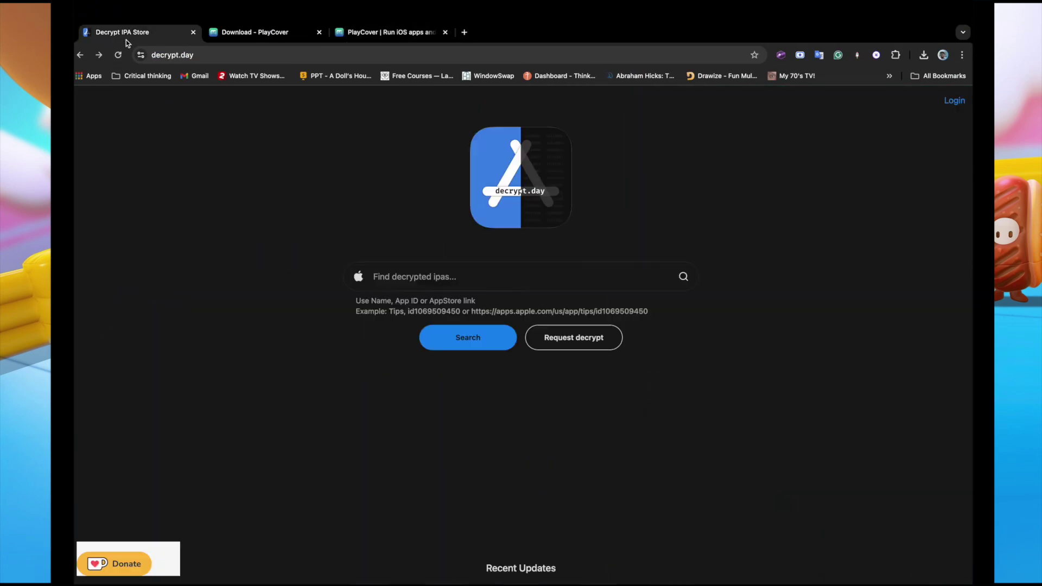
{"action": "left_click", "coordinate": [422, 273]}
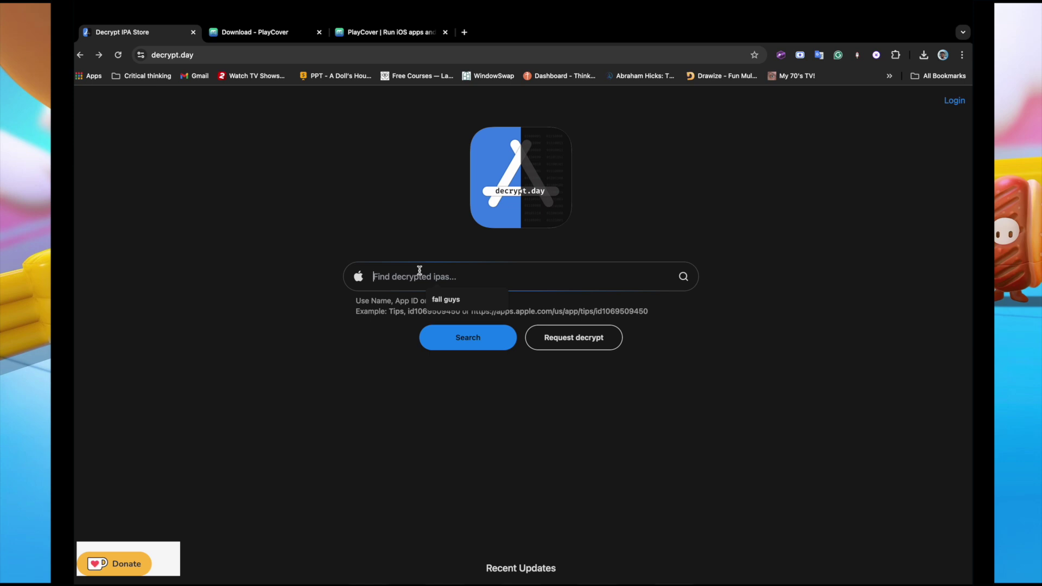
{"action": "type", "text": "fall gu"}
{"action": "type", "text": "ys"}
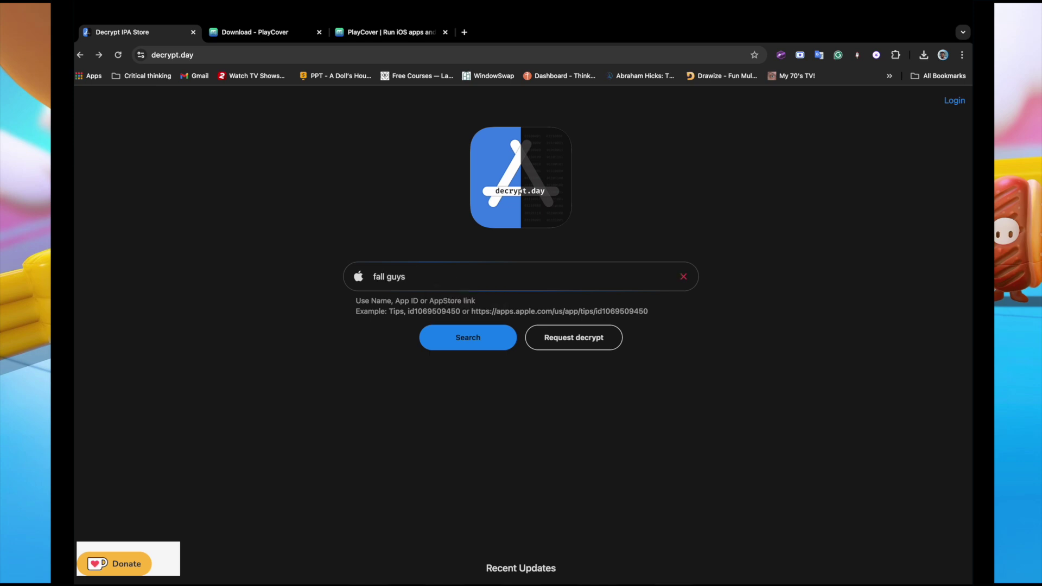
{"action": "key", "text": "Return"}
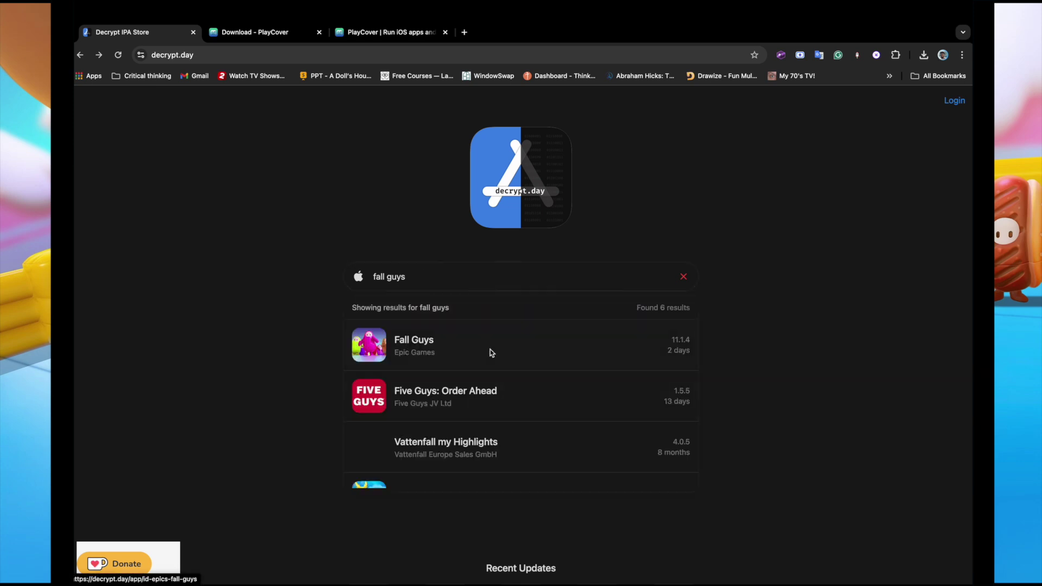
{"action": "left_click", "coordinate": [488, 351]}
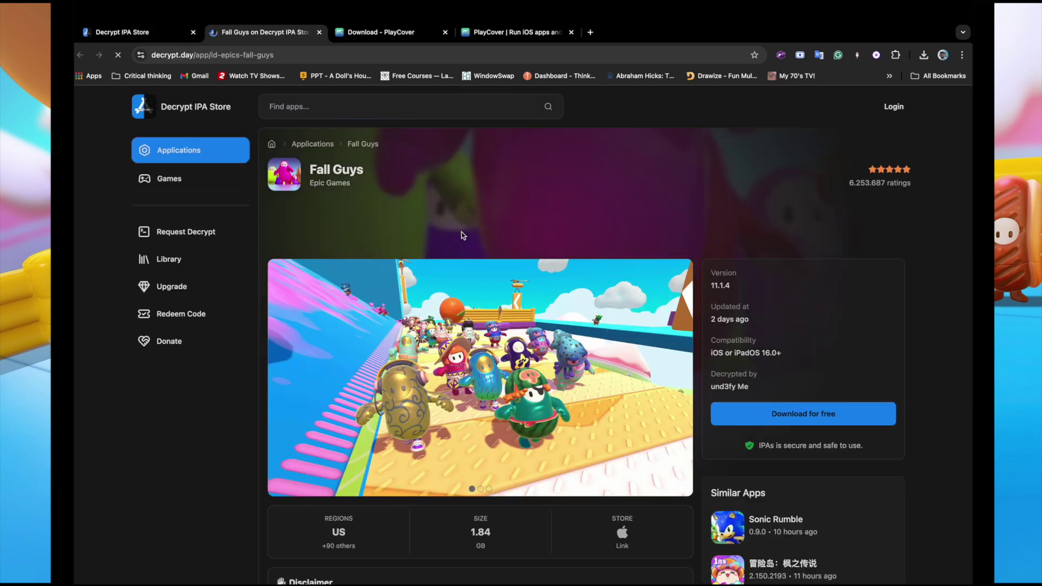
{"action": "left_click", "coordinate": [742, 419]}
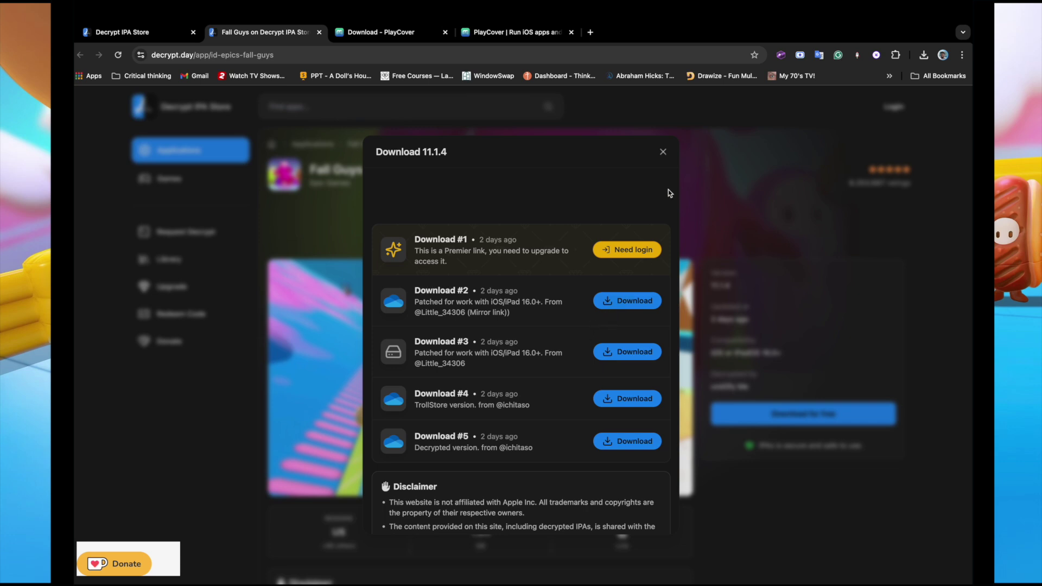
- Choose Download #2, get its OneDrive download link, and check recent downloads
{"action": "left_click", "coordinate": [628, 303]}
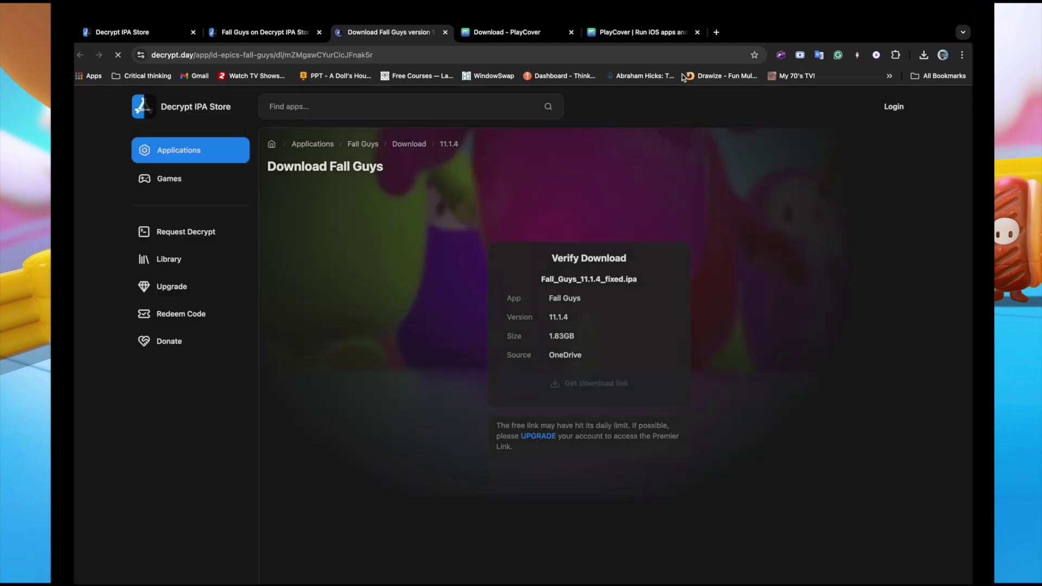
{"action": "left_click", "coordinate": [591, 384]}
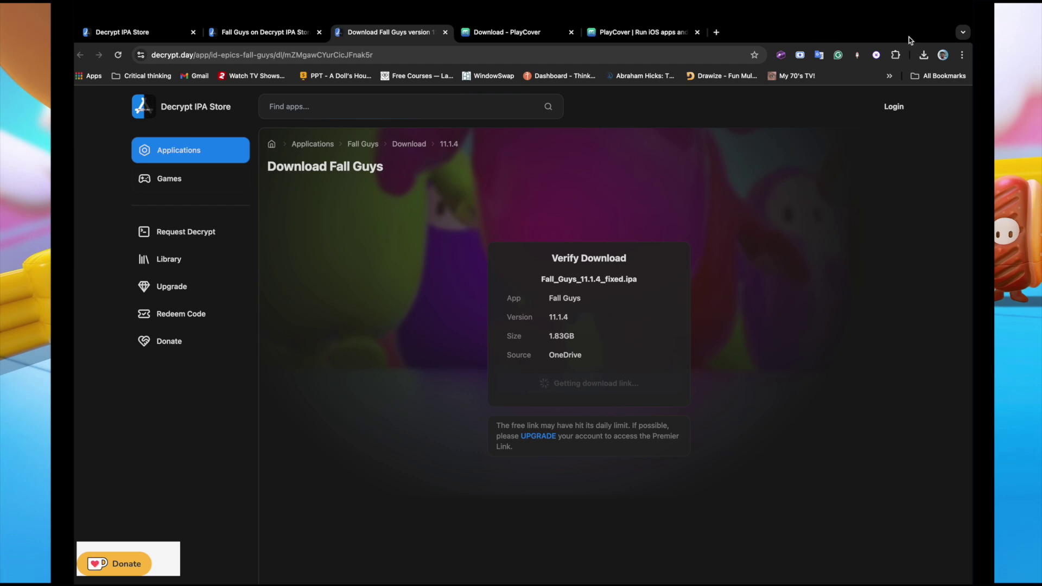
{"action": "left_click", "coordinate": [923, 55]}
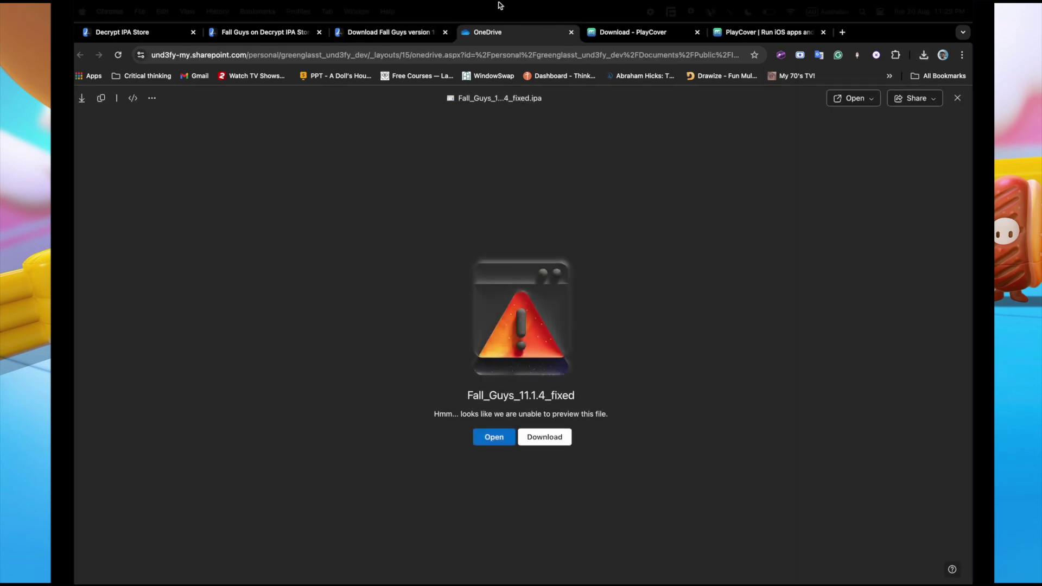
- Start the OneDrive download of Fall_Guys_11.1.4_fixed.ipa, then cancel this duplicate download
{"action": "left_click", "coordinate": [547, 437]}
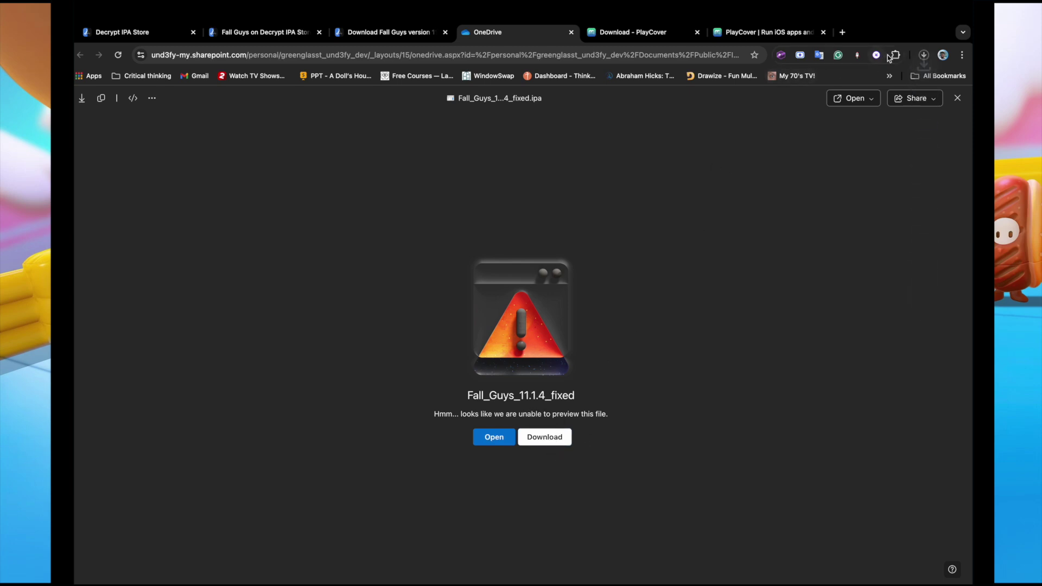
{"action": "left_click", "coordinate": [924, 55]}
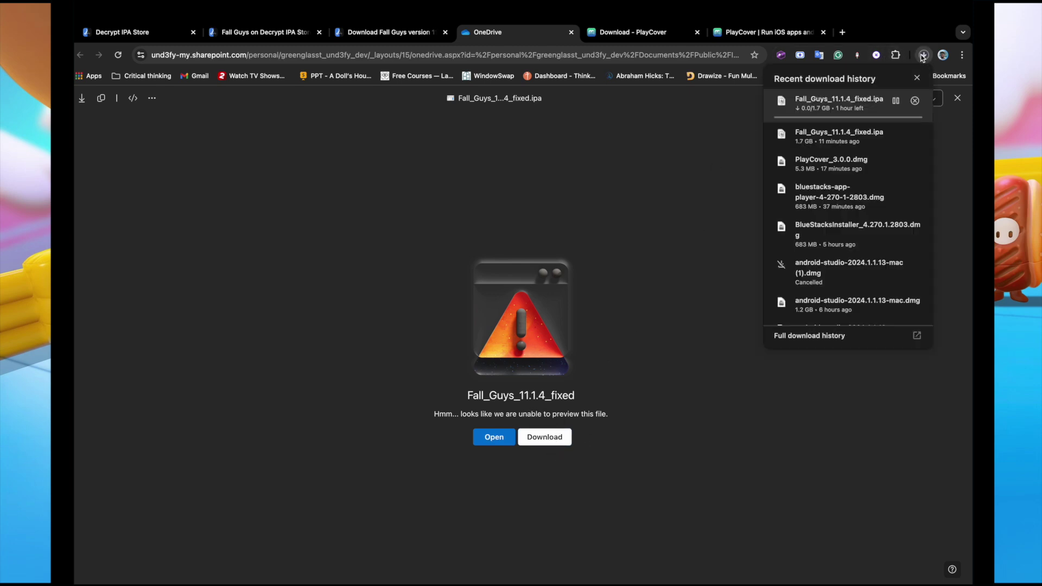
{"action": "left_click", "coordinate": [915, 102]}
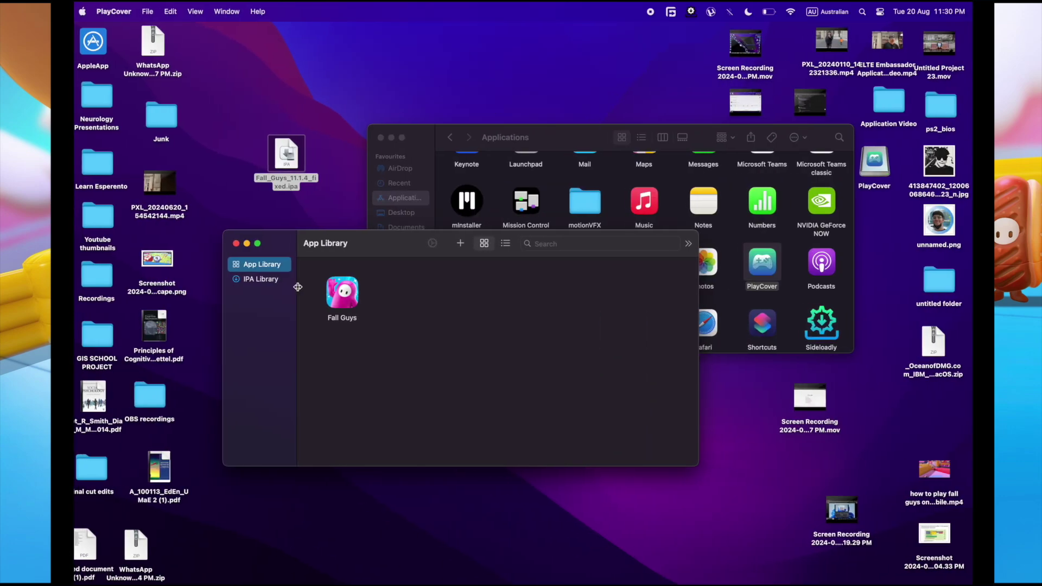
- Switch PlayCover's library view, move its window lower, and close the Finder window
{"action": "left_click", "coordinate": [265, 279]}
{"action": "left_click_drag", "start_coordinate": [388, 246], "coordinate": [390, 289]}
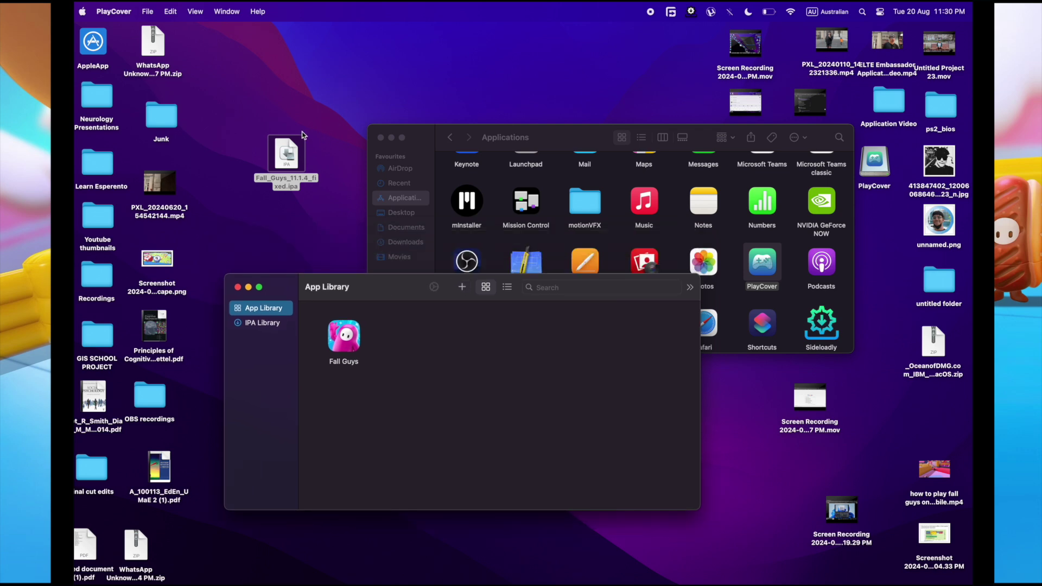
{"action": "left_click", "coordinate": [160, 576]}
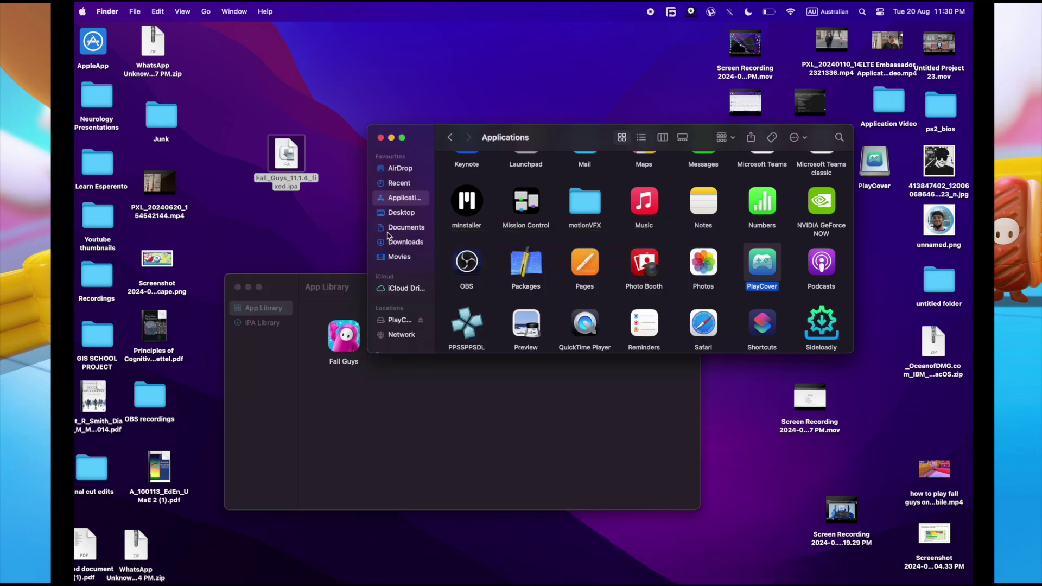
{"action": "left_click", "coordinate": [391, 242]}
- Select the desktop Fall Guys ipa and open PlayCover's add-app file chooser
{"action": "left_click", "coordinate": [380, 138]}
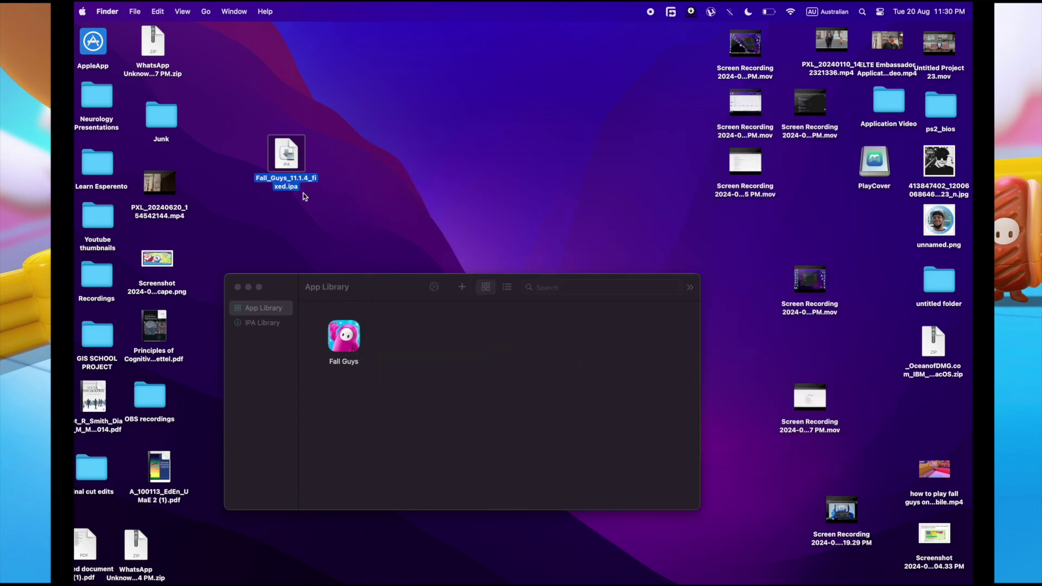
{"action": "left_click", "coordinate": [482, 331]}
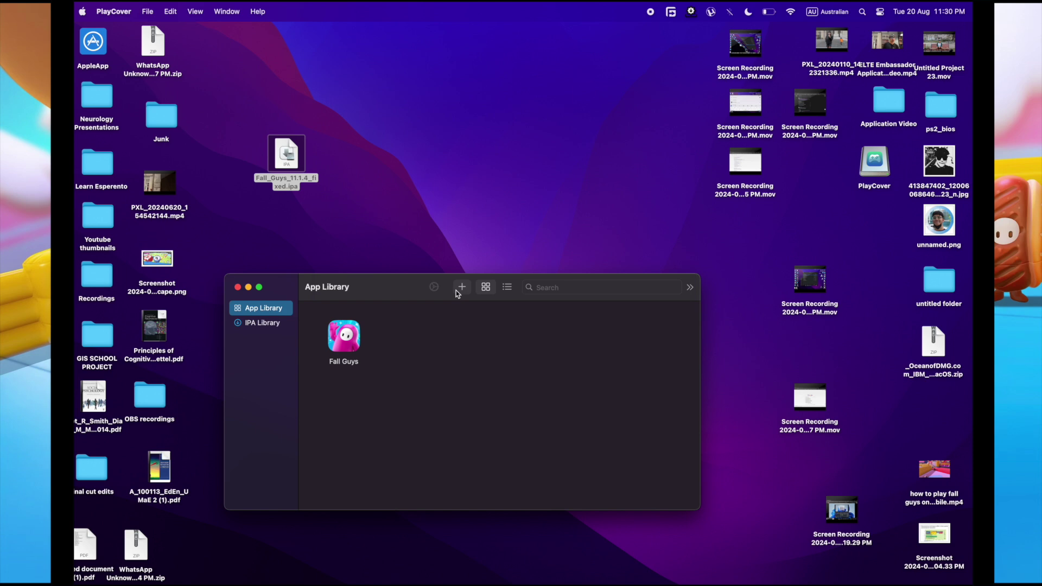
{"action": "left_click", "coordinate": [457, 289]}
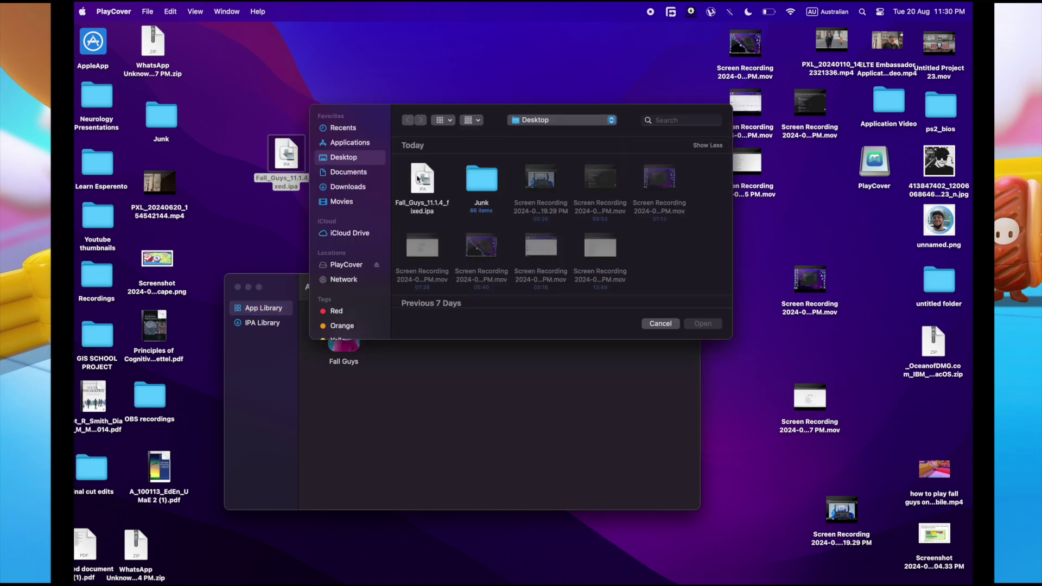
- Dismiss the file chooser and toggle between IPA Library and App Library
{"action": "left_click", "coordinate": [662, 324]}
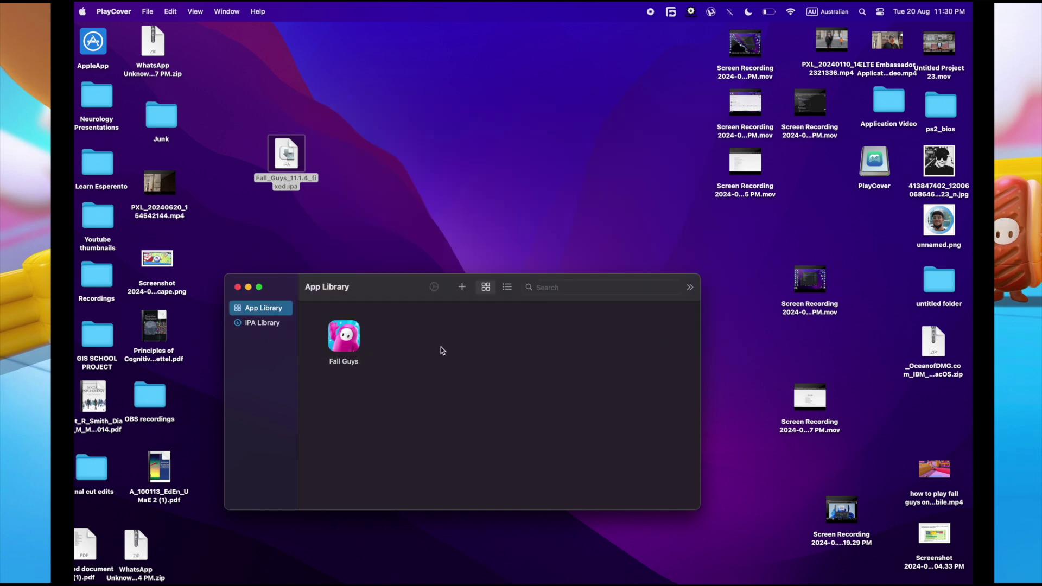
{"action": "left_click", "coordinate": [266, 324]}
{"action": "left_click", "coordinate": [270, 319]}
- Import Fall_Guys_11.1.4_fixed.ipa into the App Library and select the Fall Guys app
{"action": "left_click", "coordinate": [463, 286]}
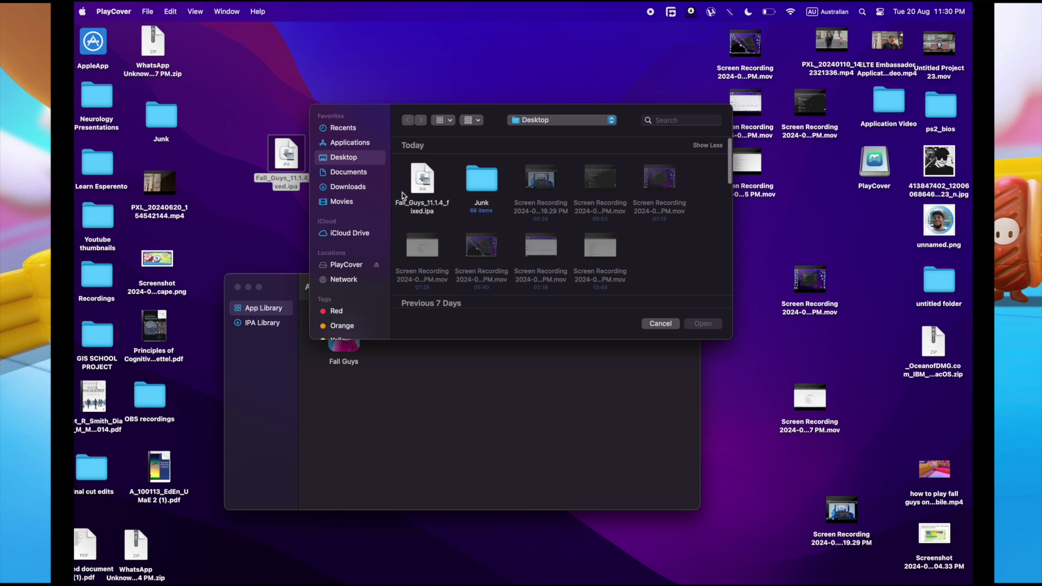
{"action": "left_click", "coordinate": [422, 194]}
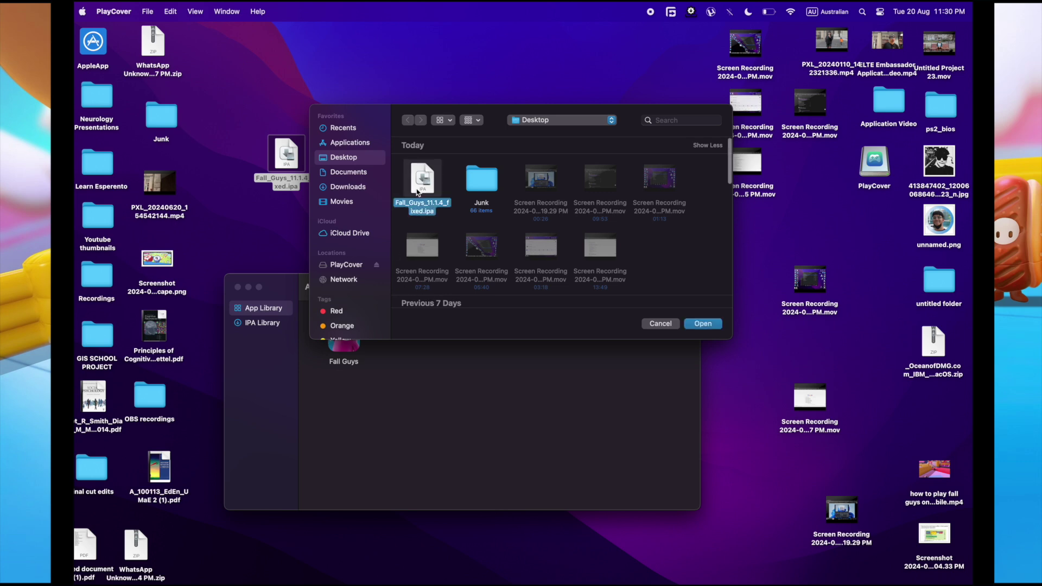
{"action": "left_click", "coordinate": [701, 324]}
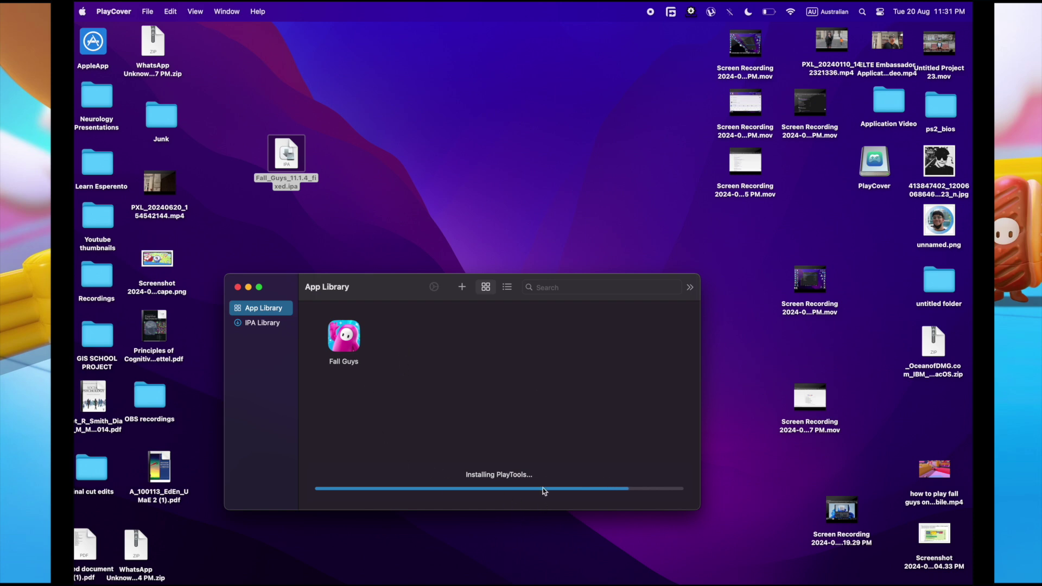
{"action": "left_click", "coordinate": [341, 343]}
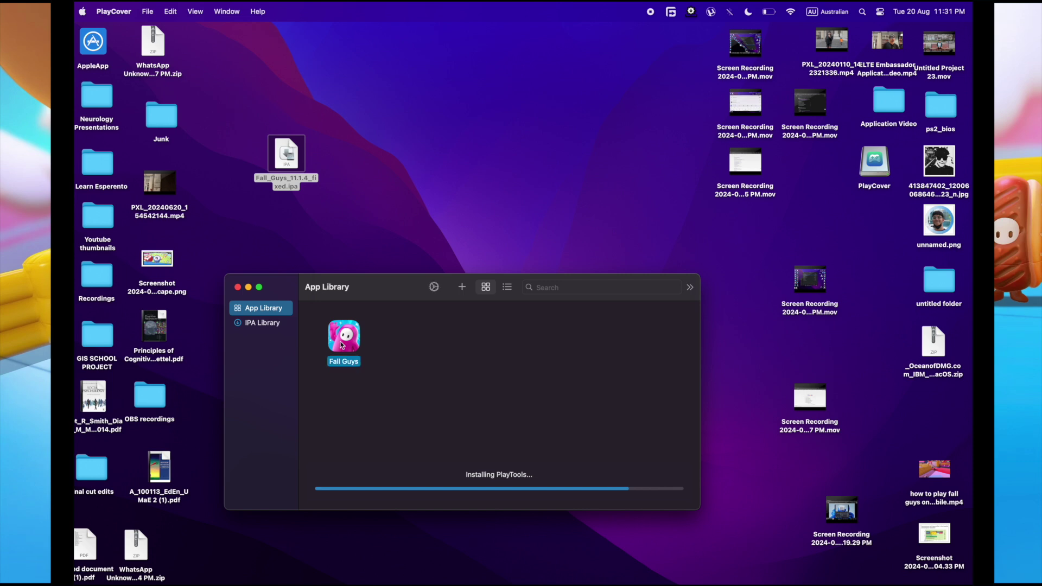
- Launch Fall Guys from the App Library and switch its window to full screen
{"action": "double_click", "coordinate": [340, 343]}
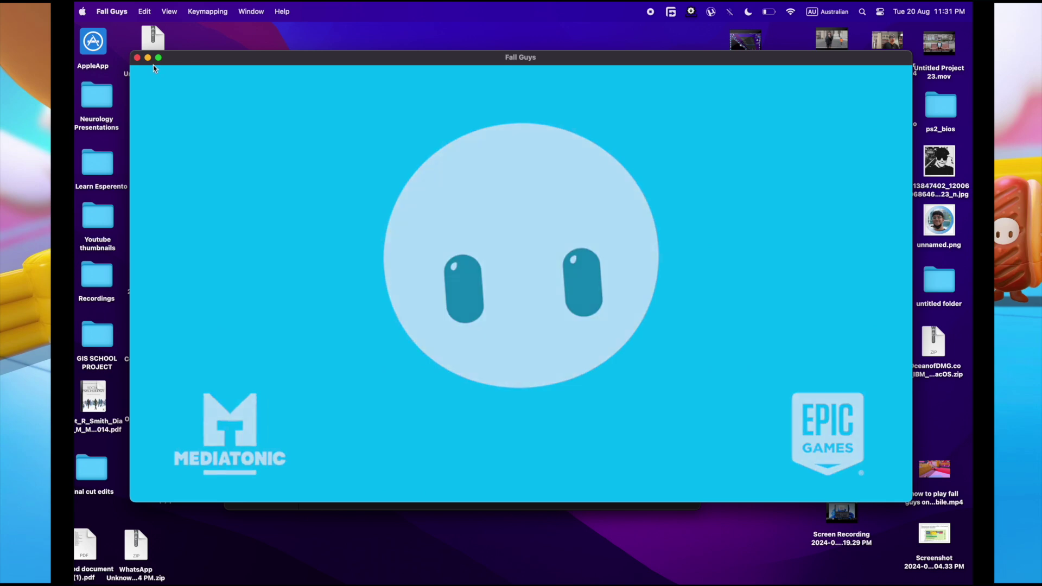
{"action": "mouse_move", "coordinate": [160, 60]}
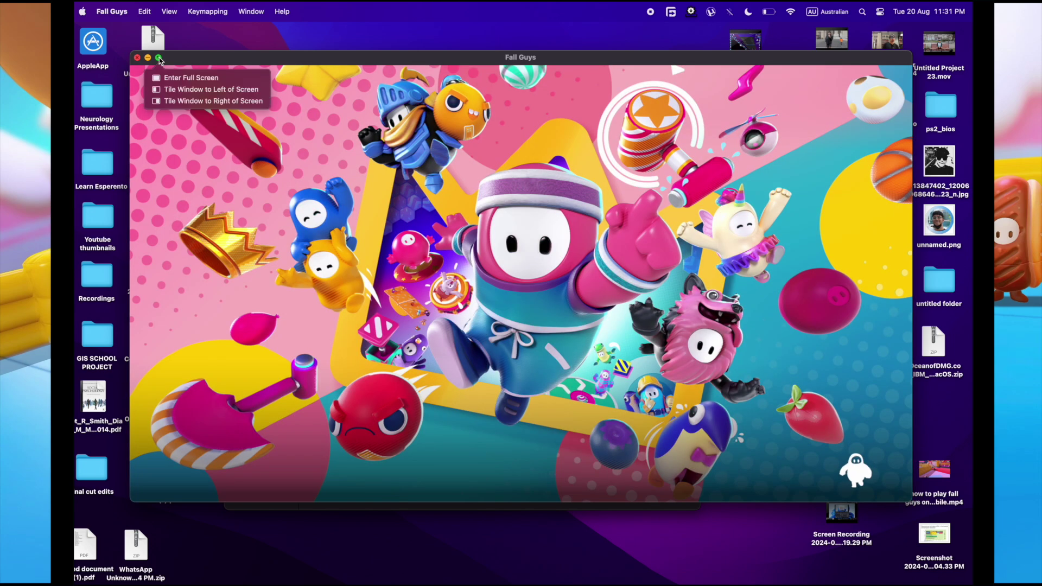
{"action": "left_click", "coordinate": [159, 58]}
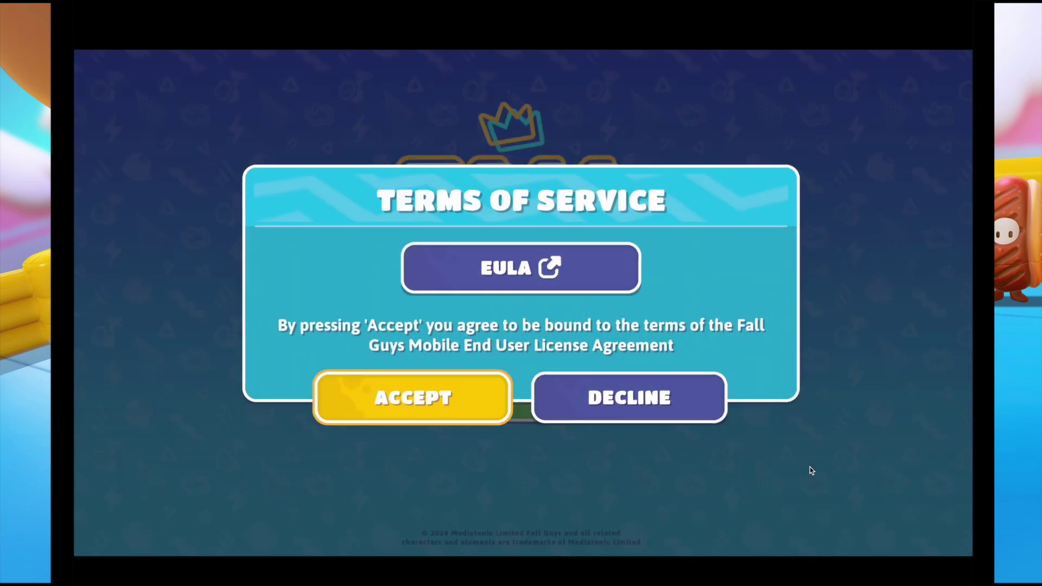
- Accept the terms, log in with Epic Games, and run the character forward once the race loads
{"action": "left_click", "coordinate": [508, 395]}
{"action": "left_click", "coordinate": [512, 393]}
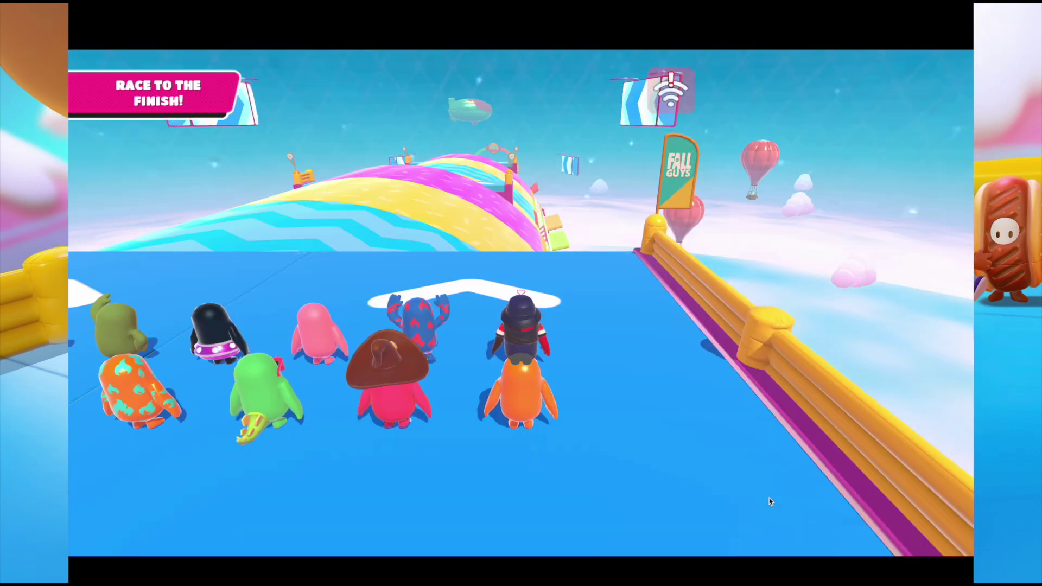
{"action": "mouse_move", "coordinate": [225, 399]}
{"action": "left_mouse_down"}
{"action": "mouse_move", "coordinate": [180, 310]}
{"action": "mouse_move", "coordinate": [156, 290]}
{"action": "mouse_move", "coordinate": [242, 272]}
{"action": "mouse_move", "coordinate": [288, 293]}
{"action": "mouse_move", "coordinate": [314, 281]}
{"action": "mouse_move", "coordinate": [274, 274]}
{"action": "mouse_move", "coordinate": [268, 246]}
{"action": "left_mouse_up"}
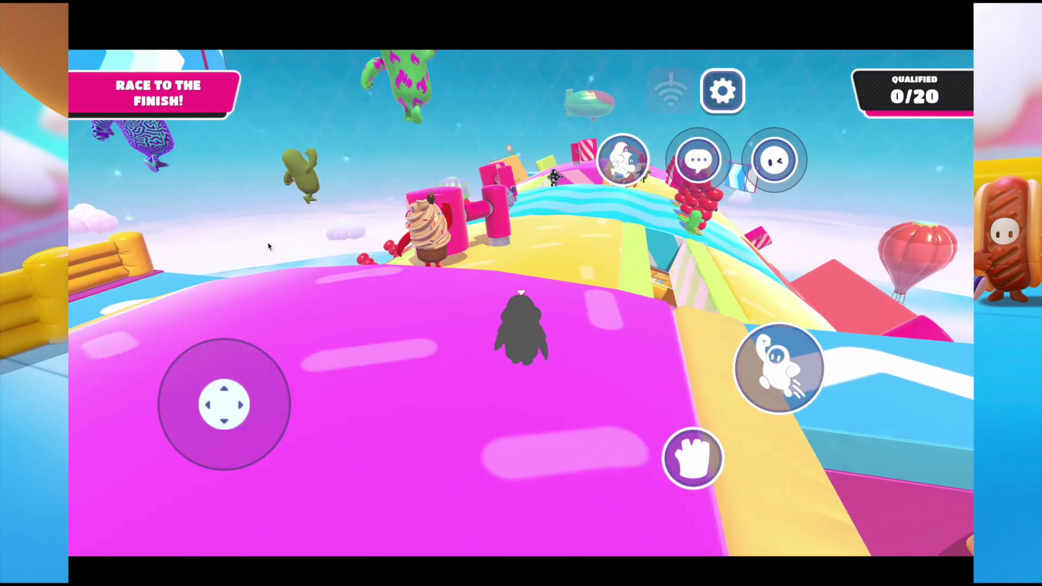